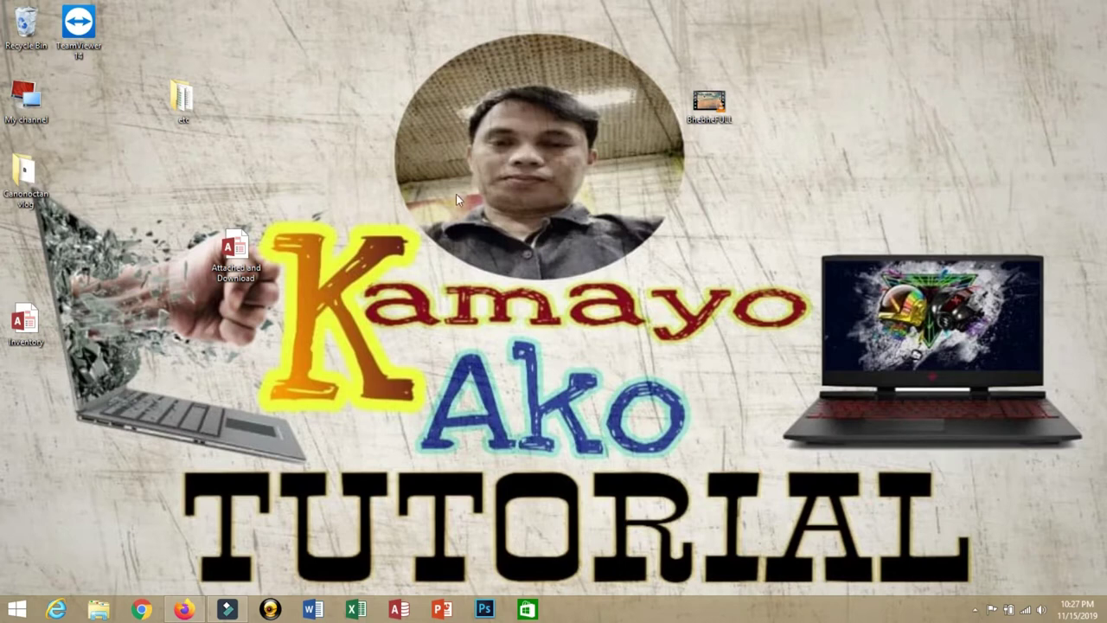
# Step: Launch Excel 2013 from the taskbar and scan the start screen's featured templates
pyautogui.click(356, 610)
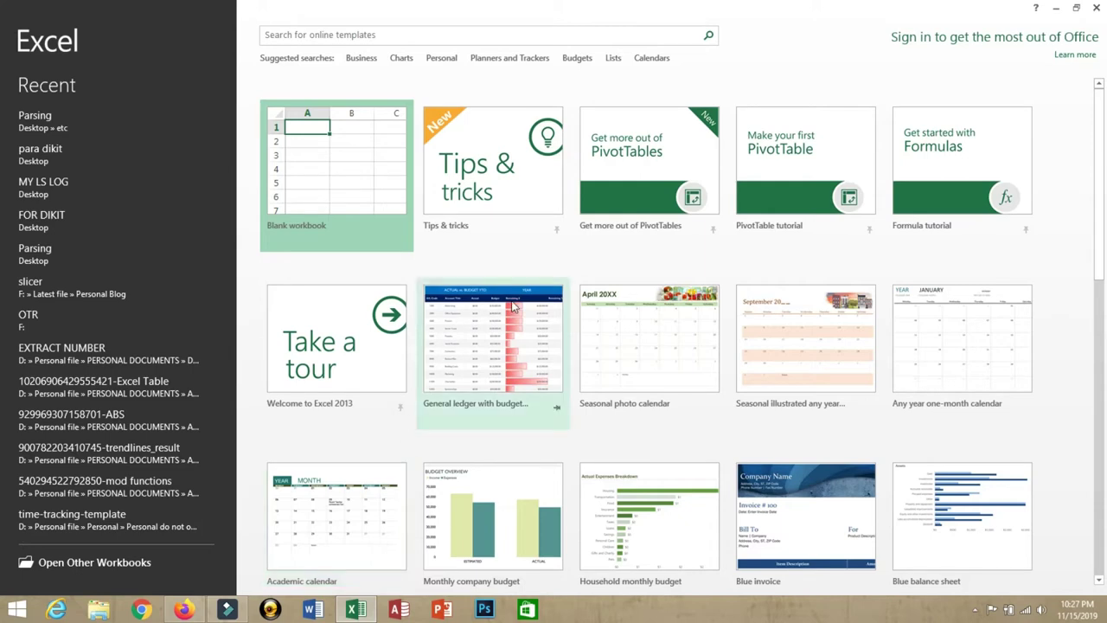
pyautogui.scroll(-1, 512, 305)
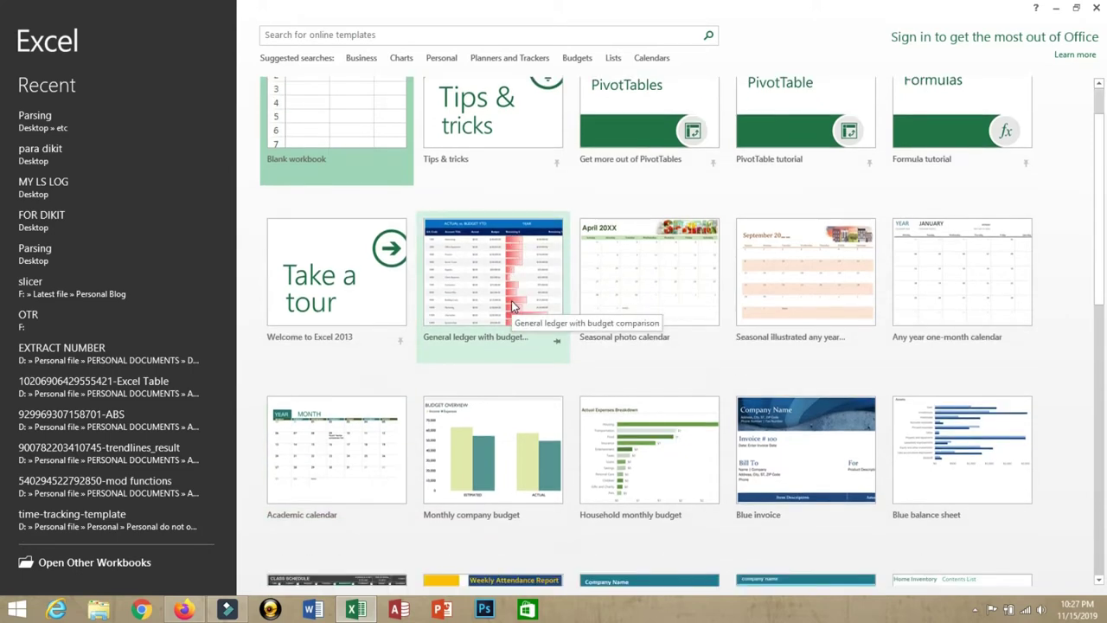
pyautogui.scroll(1, 512, 294)
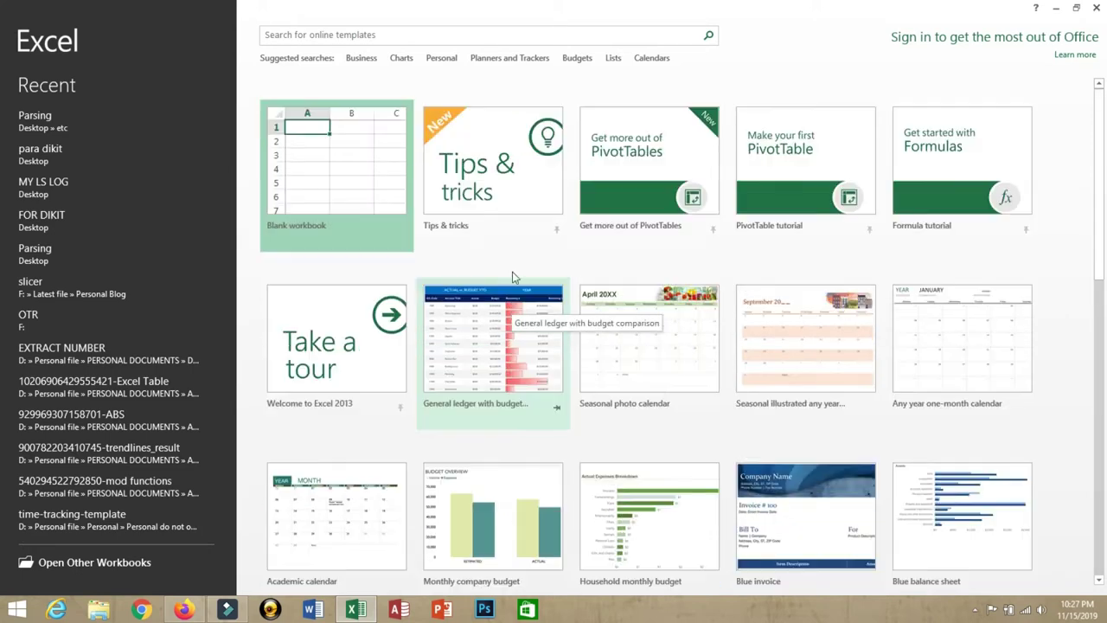
pyautogui.click(362, 61)
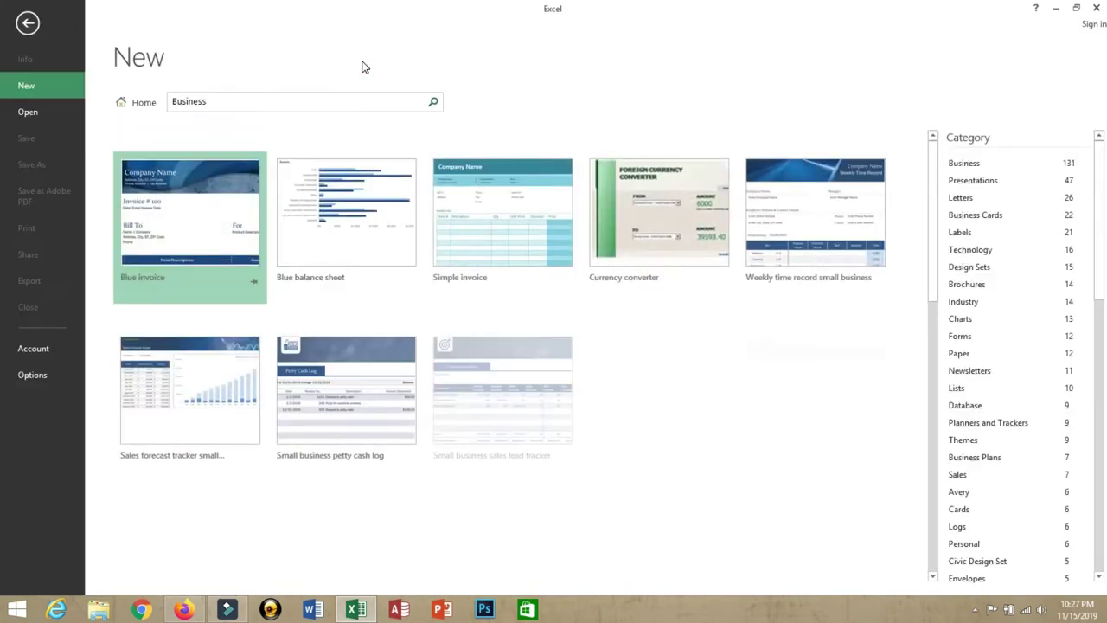
pyautogui.scroll(-1, 516, 229)
pyautogui.scroll(-1, 516, 223)
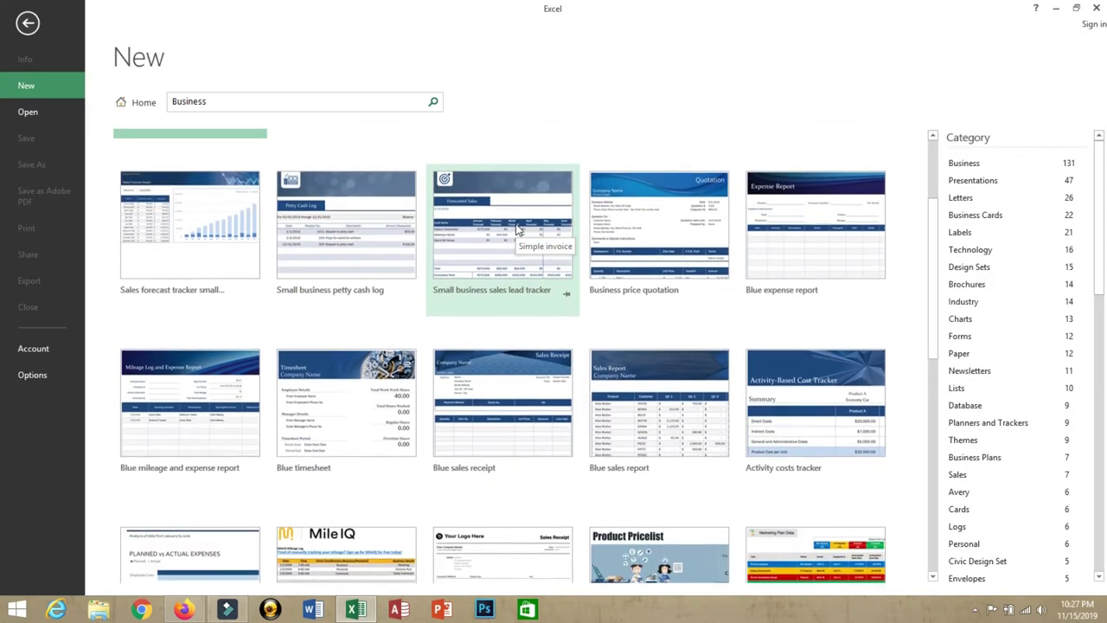
pyautogui.scroll(1, 516, 223)
pyautogui.scroll(-1, 515, 224)
pyautogui.scroll(5, 516, 229)
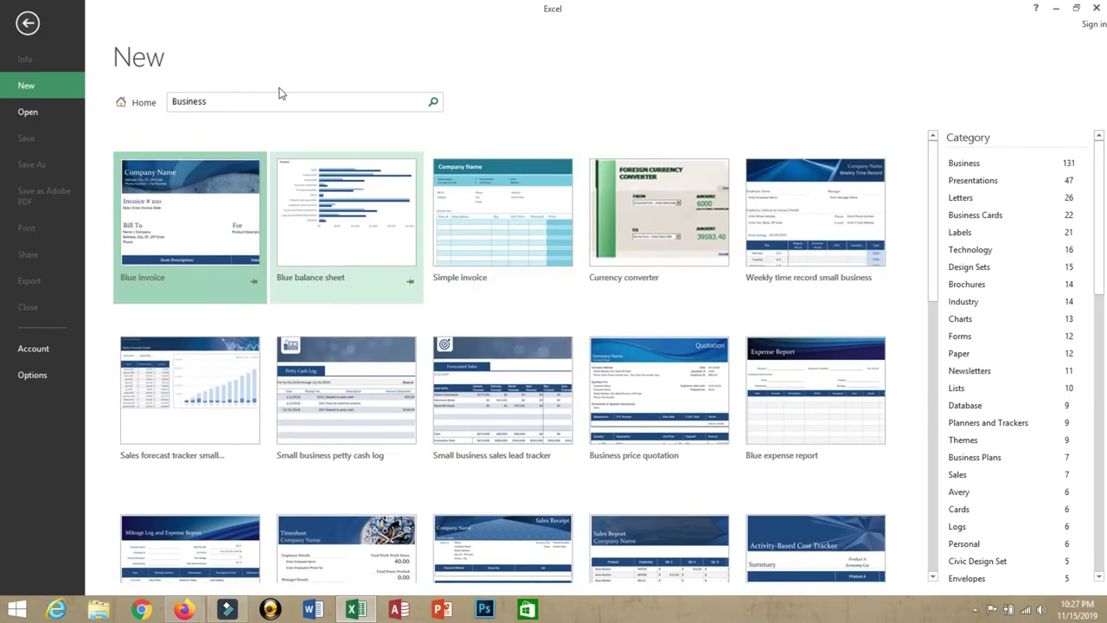
pyautogui.click(27, 21)
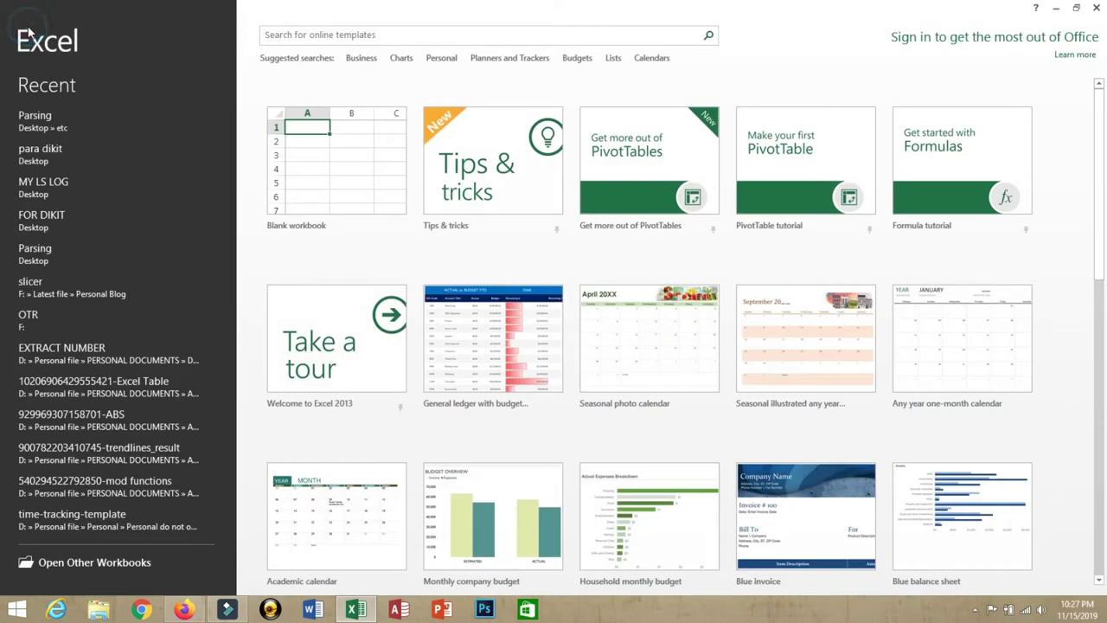
pyautogui.click(405, 61)
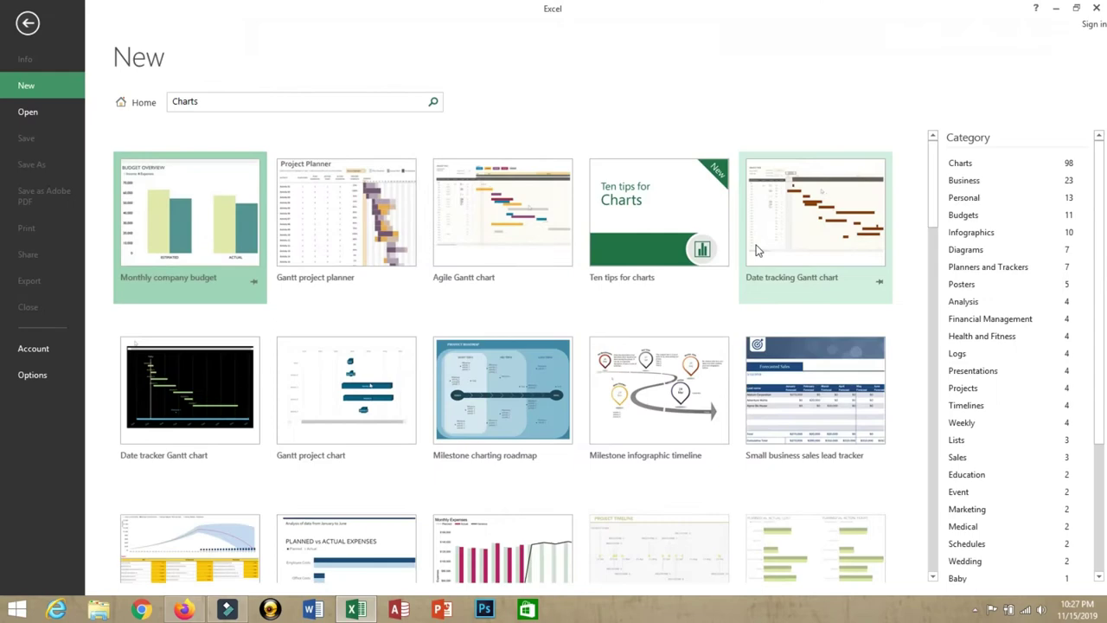
pyautogui.scroll(-2, 757, 250)
pyautogui.scroll(-1, 758, 248)
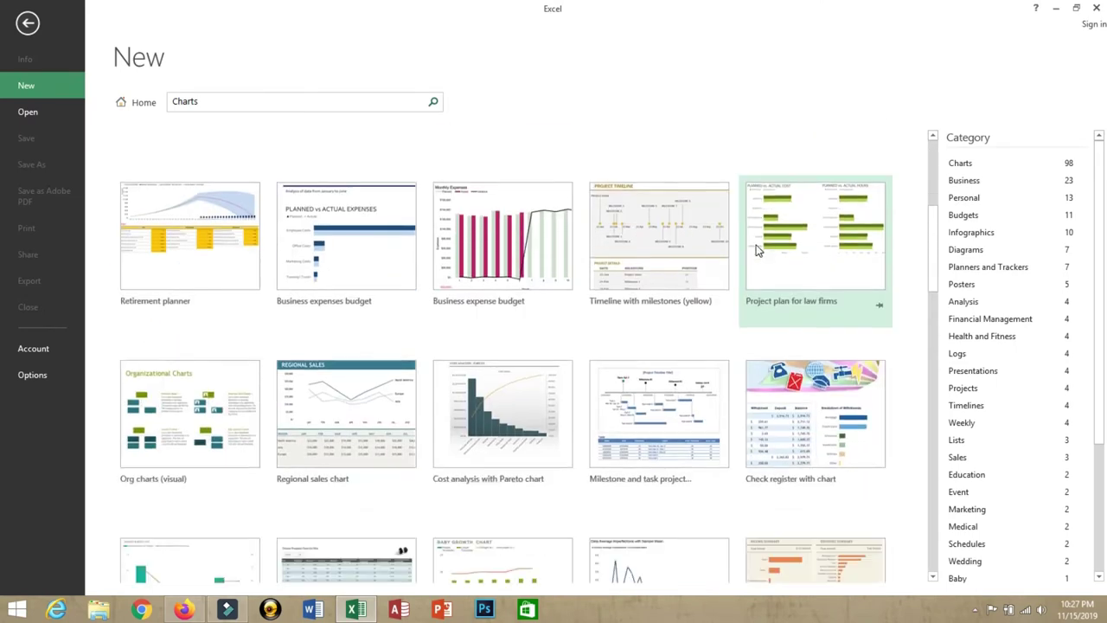
pyautogui.scroll(5, 758, 248)
pyautogui.click(18, 30)
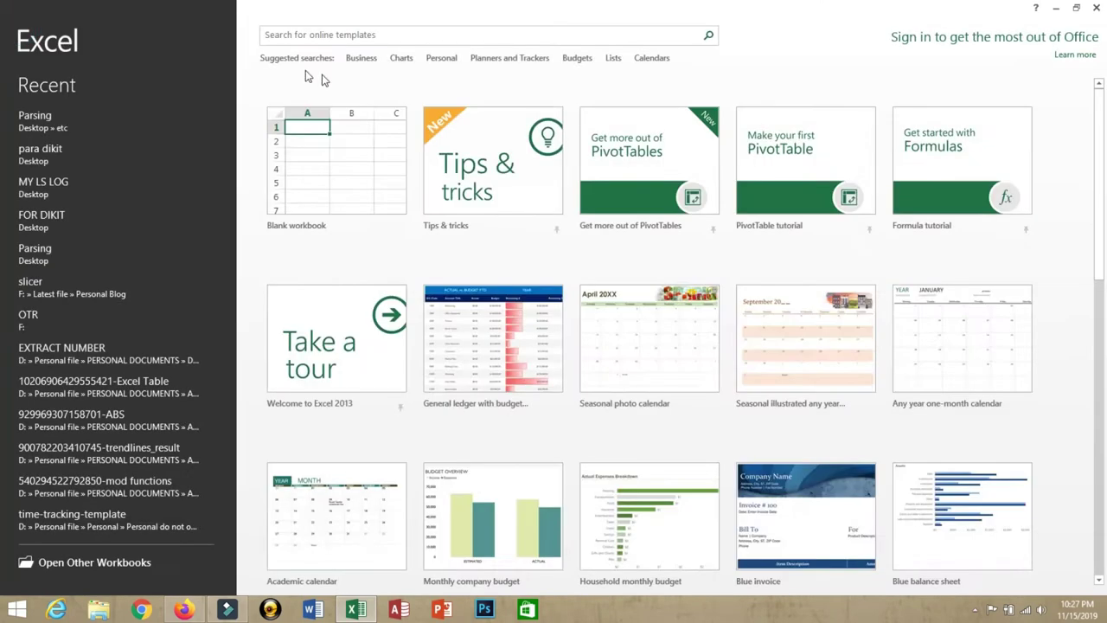
pyautogui.click(442, 60)
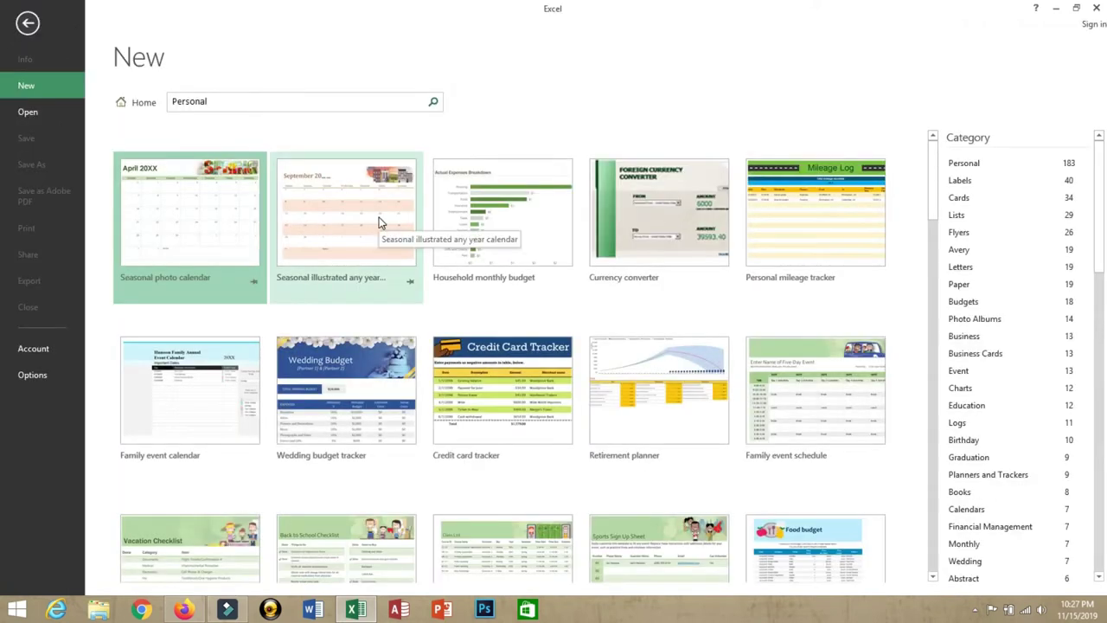
pyautogui.scroll(-4, 378, 223)
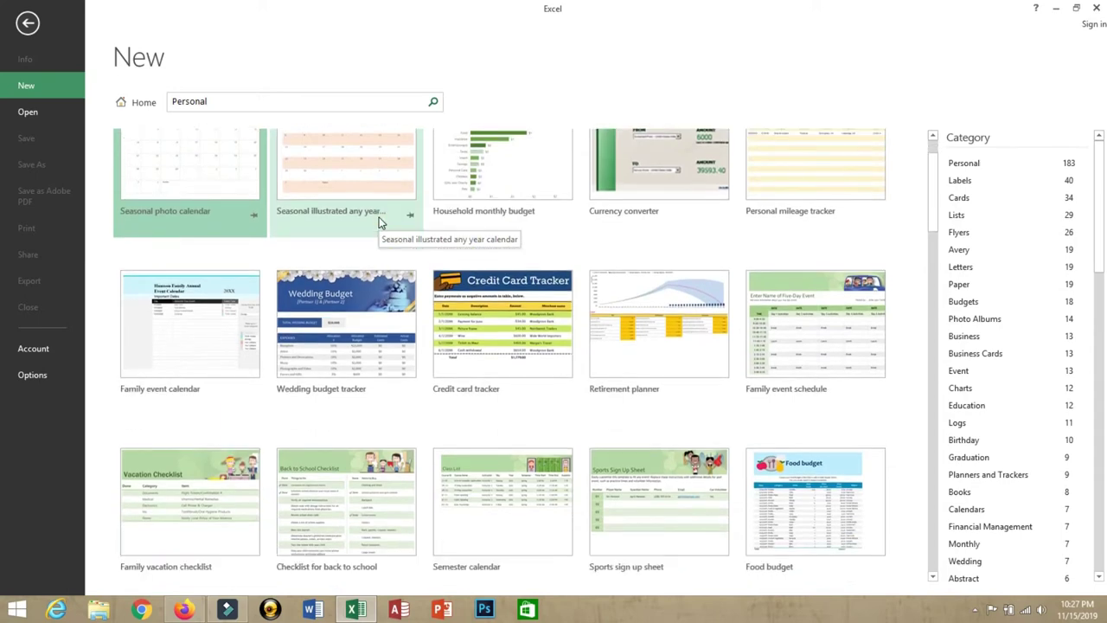
pyautogui.scroll(-3, 378, 223)
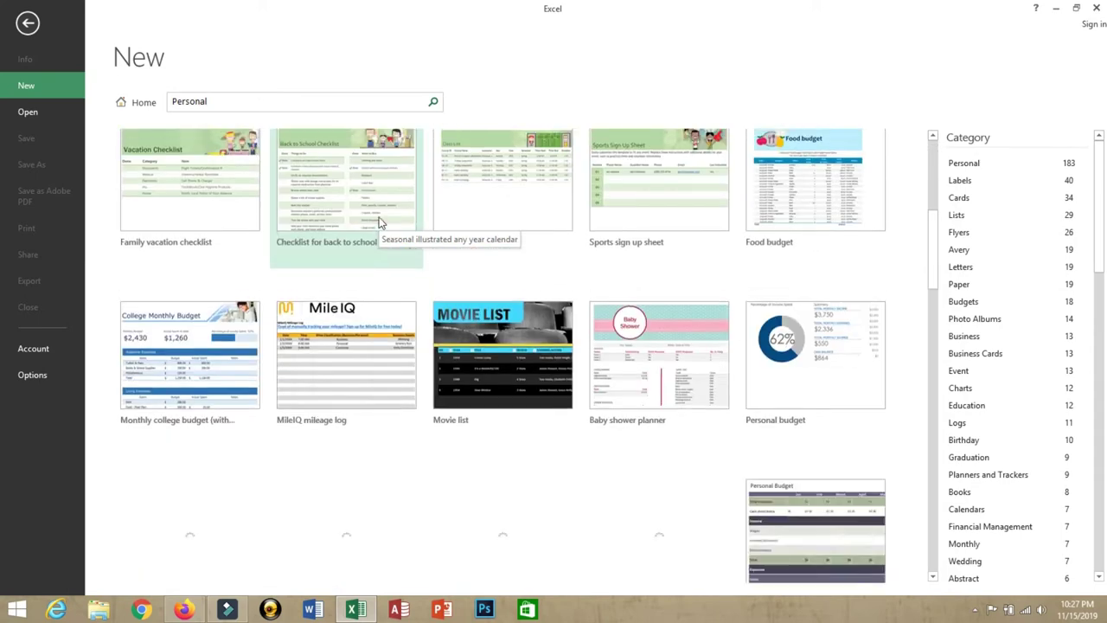
pyautogui.scroll(4, 378, 223)
pyautogui.scroll(2, 379, 224)
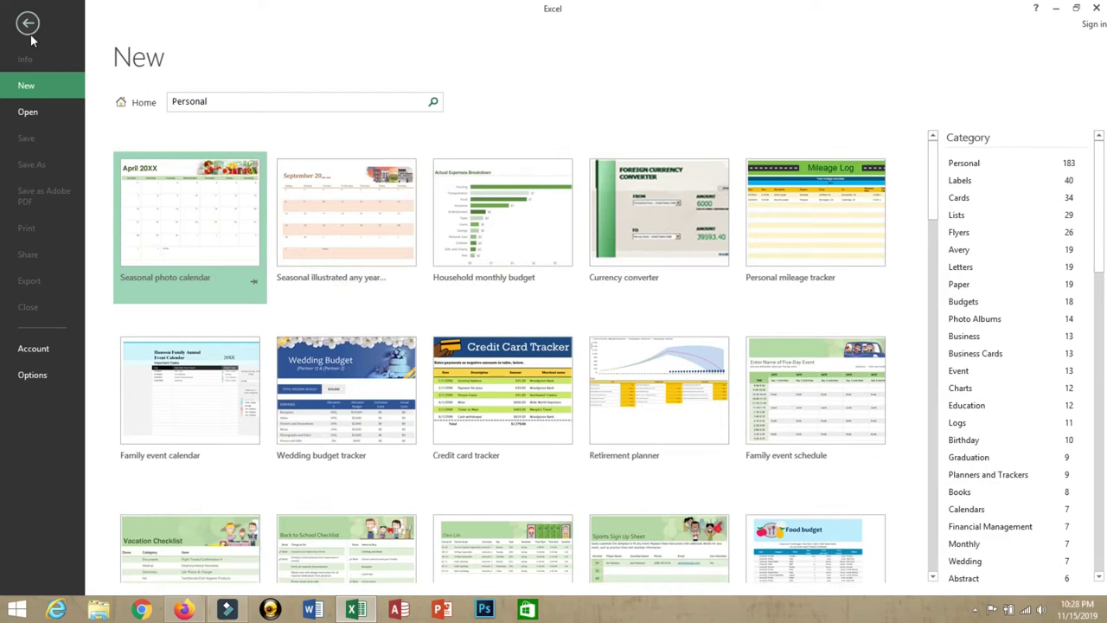
pyautogui.click(27, 29)
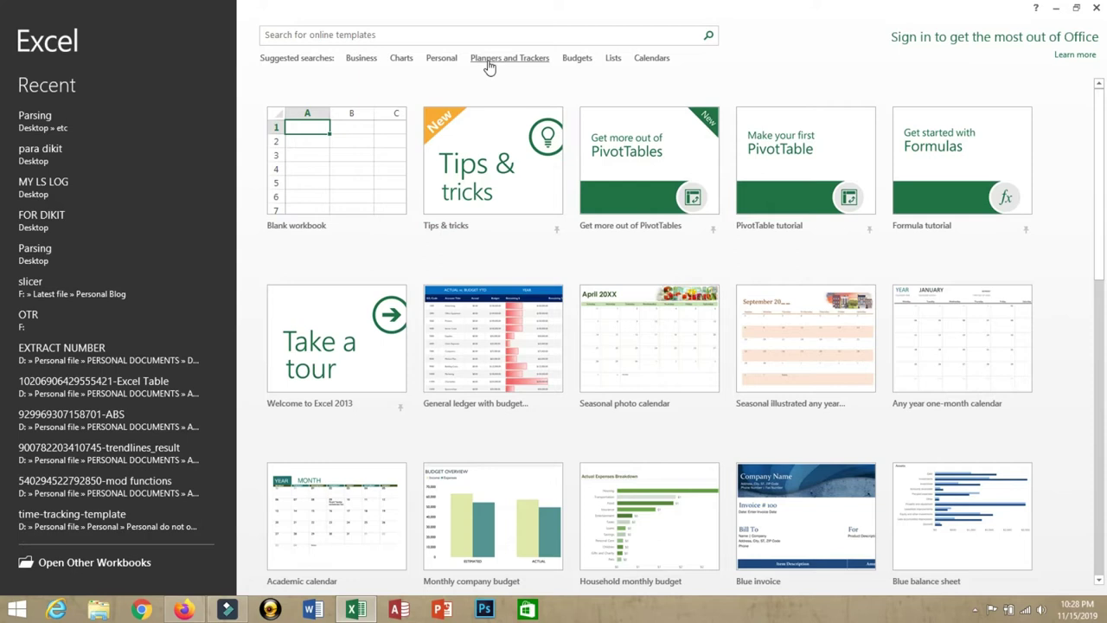
# Step: Browse the Planners and Trackers templates, then the Budgets templates
pyautogui.click(541, 65)
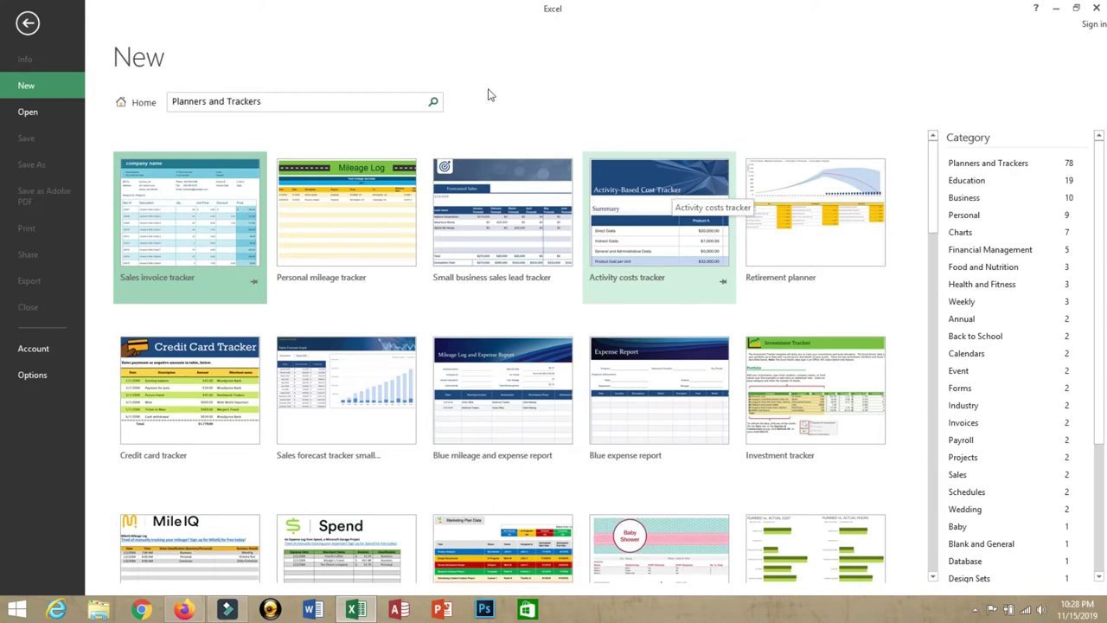
pyautogui.click(27, 25)
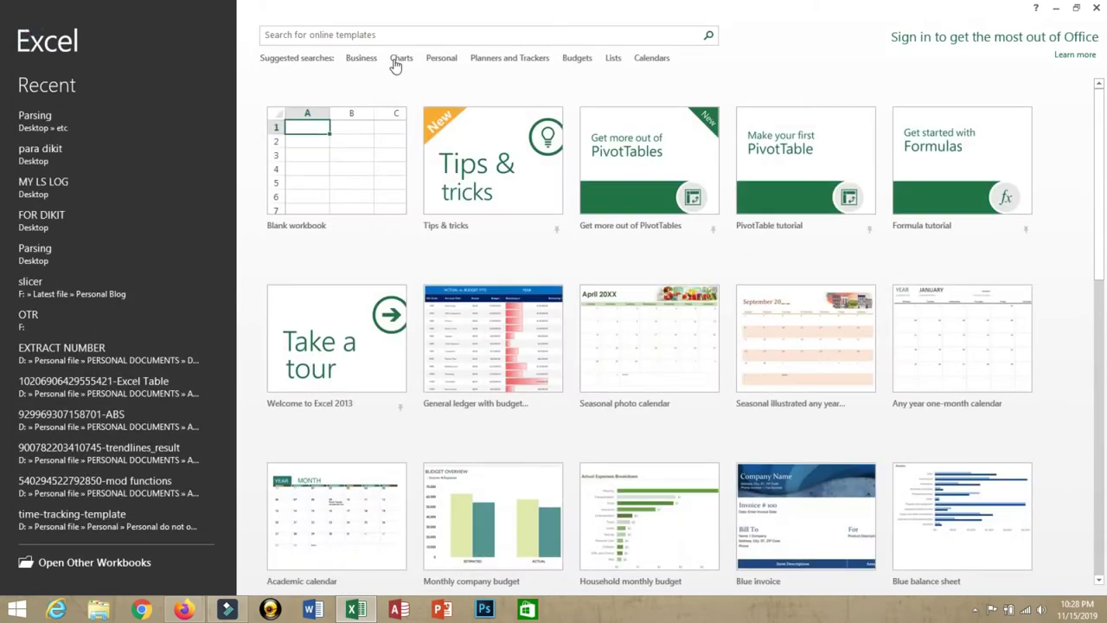
pyautogui.click(574, 61)
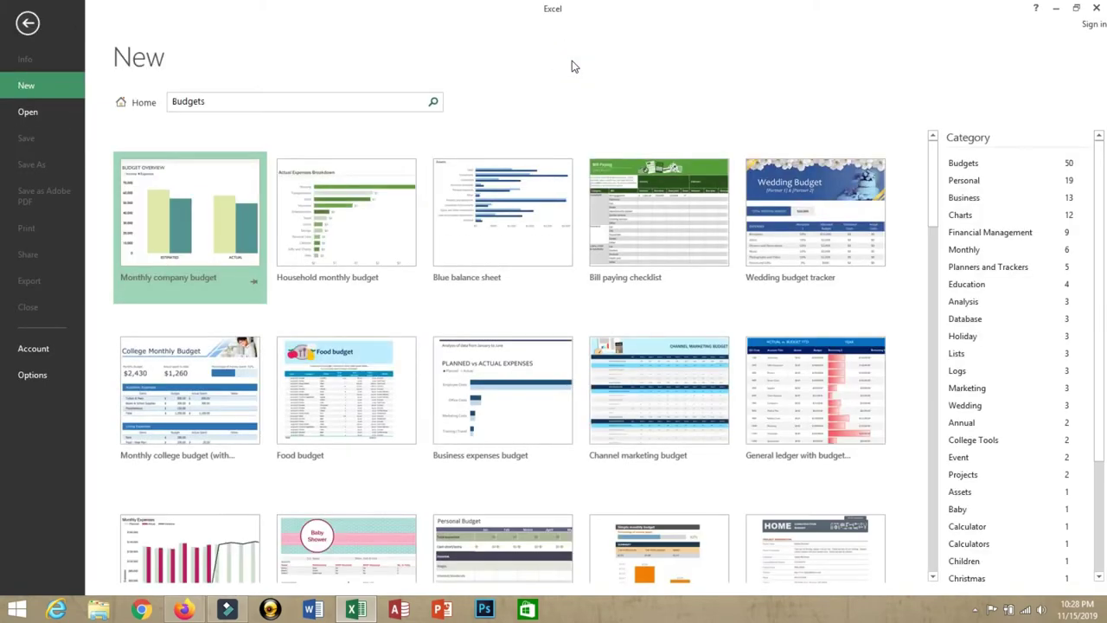
pyautogui.scroll(-3, 721, 215)
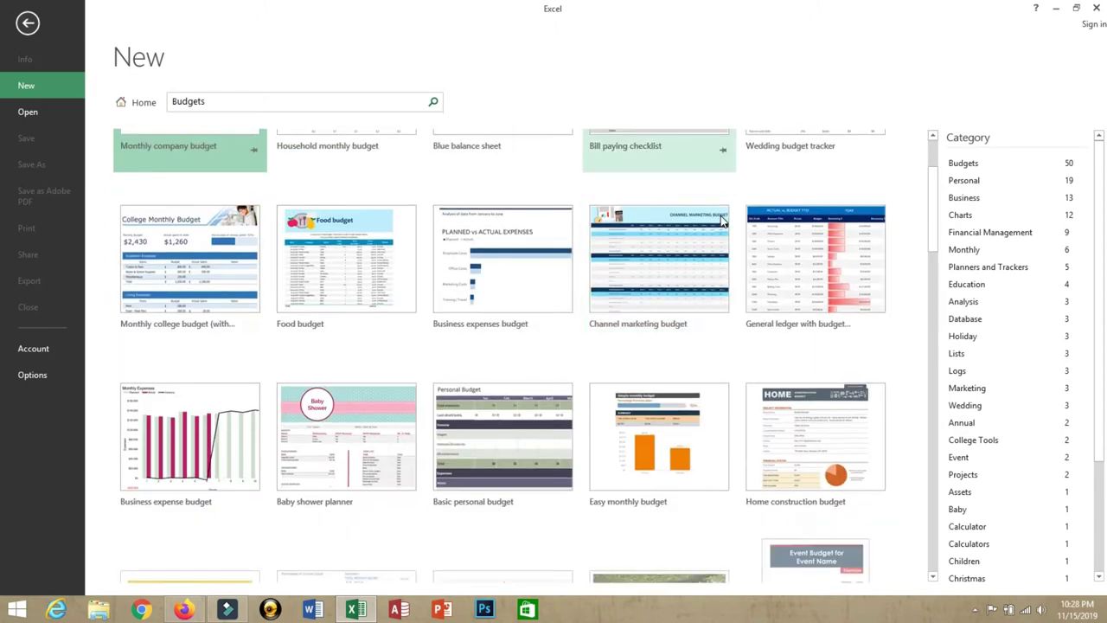
pyautogui.scroll(3, 720, 215)
pyautogui.click(27, 23)
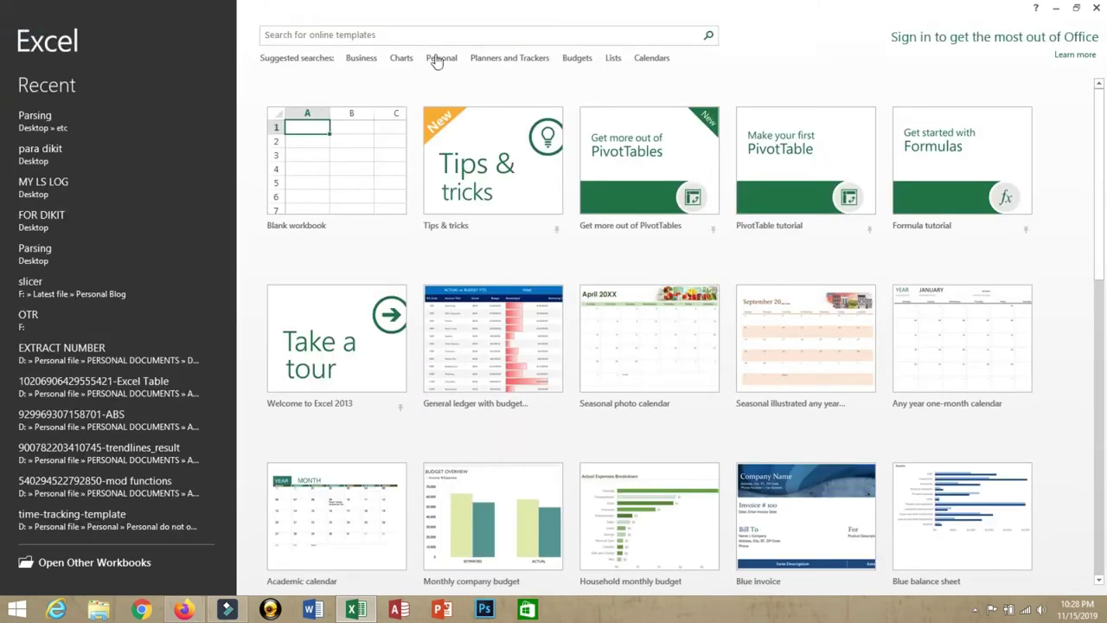
# Step: Browse the Lists templates, then bring up the Calendars template results
pyautogui.click(613, 61)
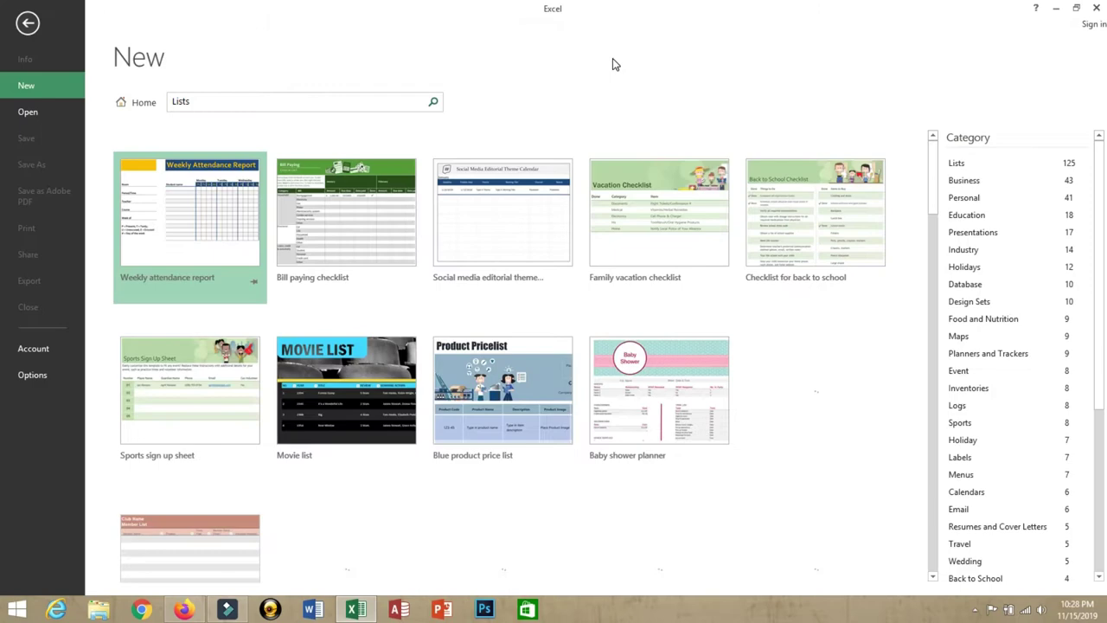
pyautogui.click(27, 23)
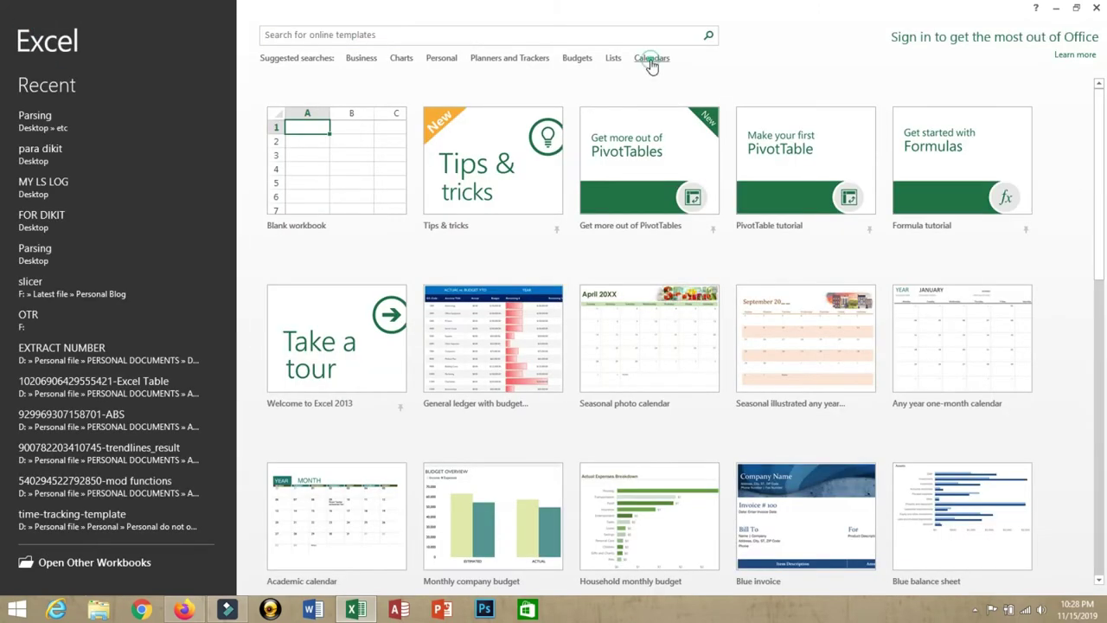
pyautogui.click(652, 61)
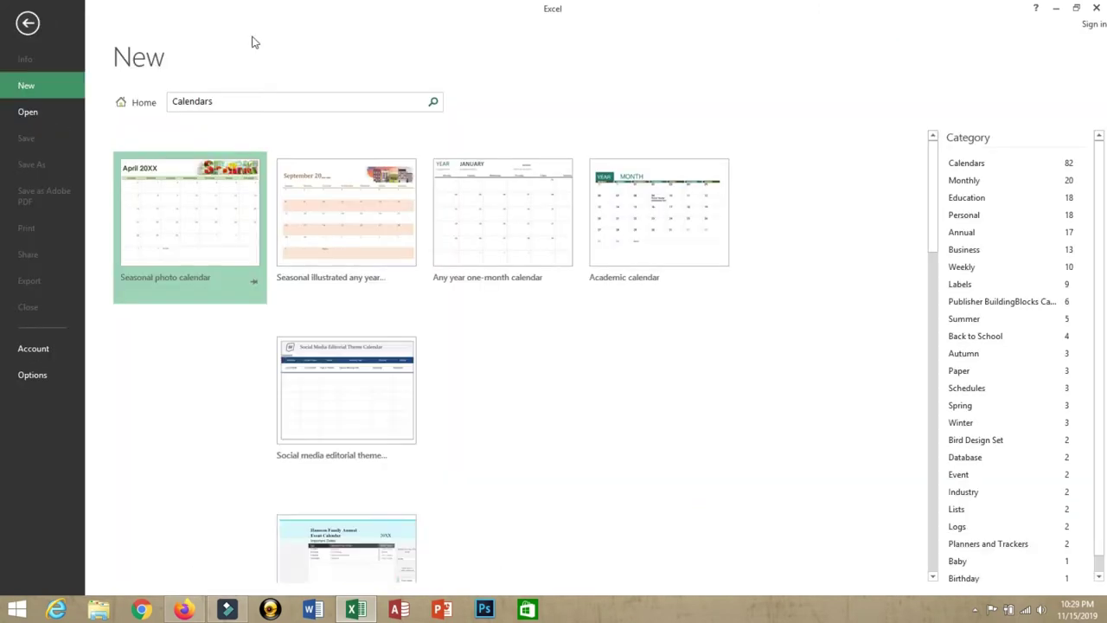
# Step: Back on the start screen, scroll through featured templates like Tips & tricks and Any year one-month calendar
pyautogui.click(26, 25)
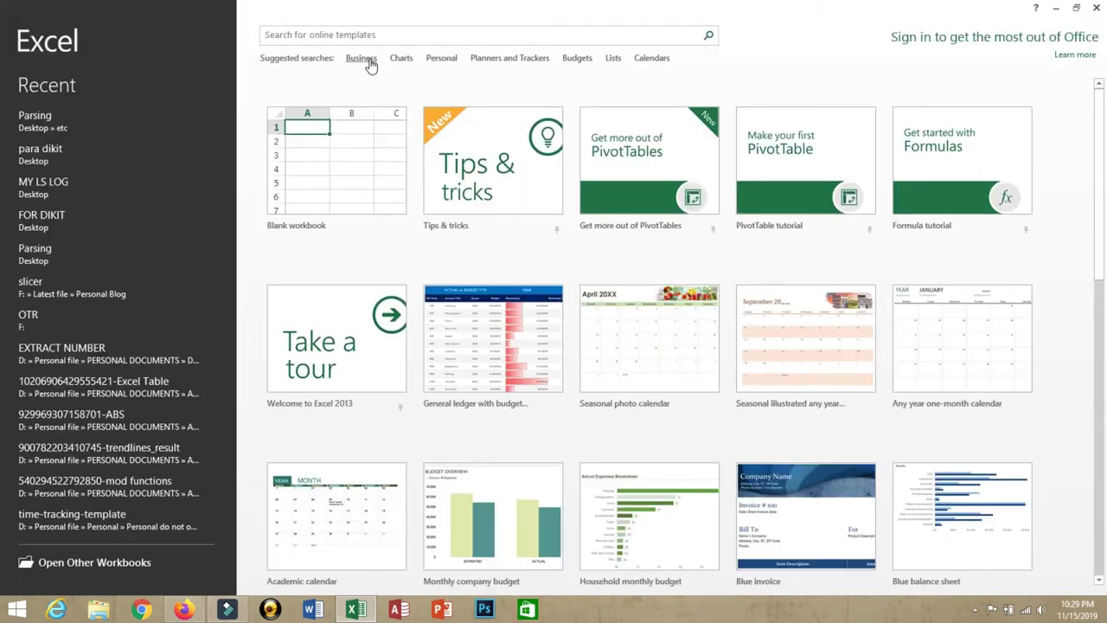
pyautogui.scroll(-2, 477, 210)
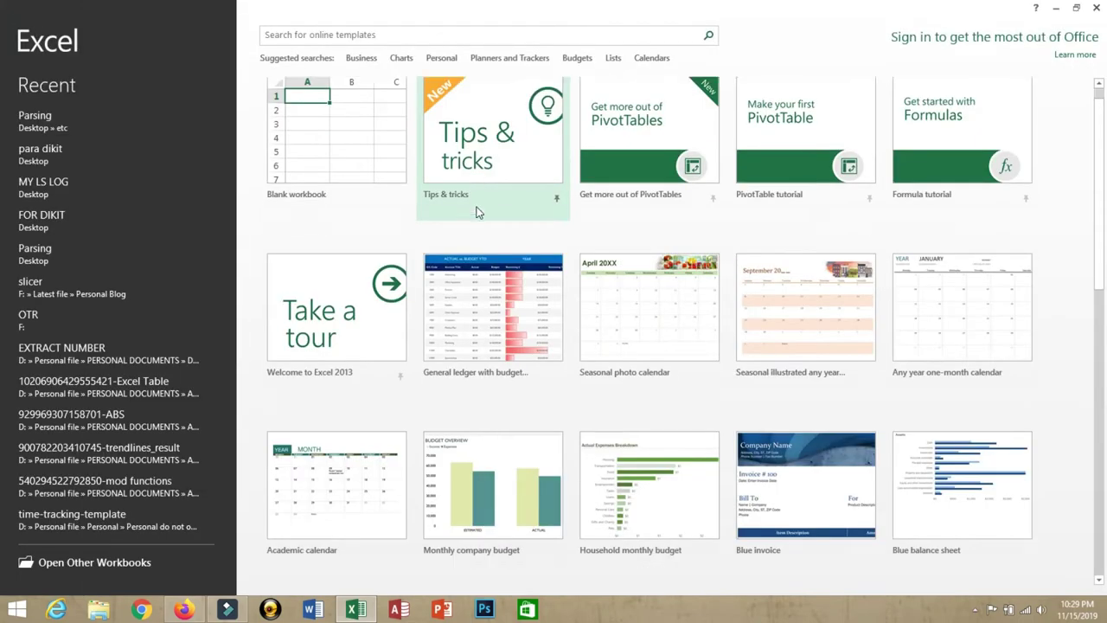
pyautogui.scroll(-1, 476, 212)
pyautogui.scroll(2, 477, 212)
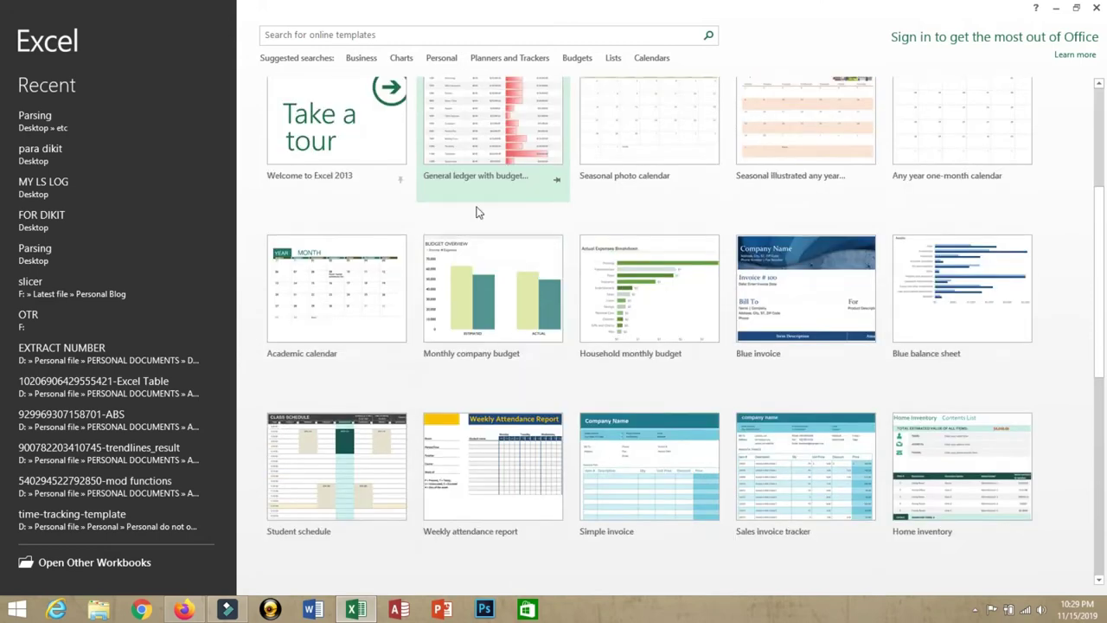
pyautogui.scroll(1, 477, 212)
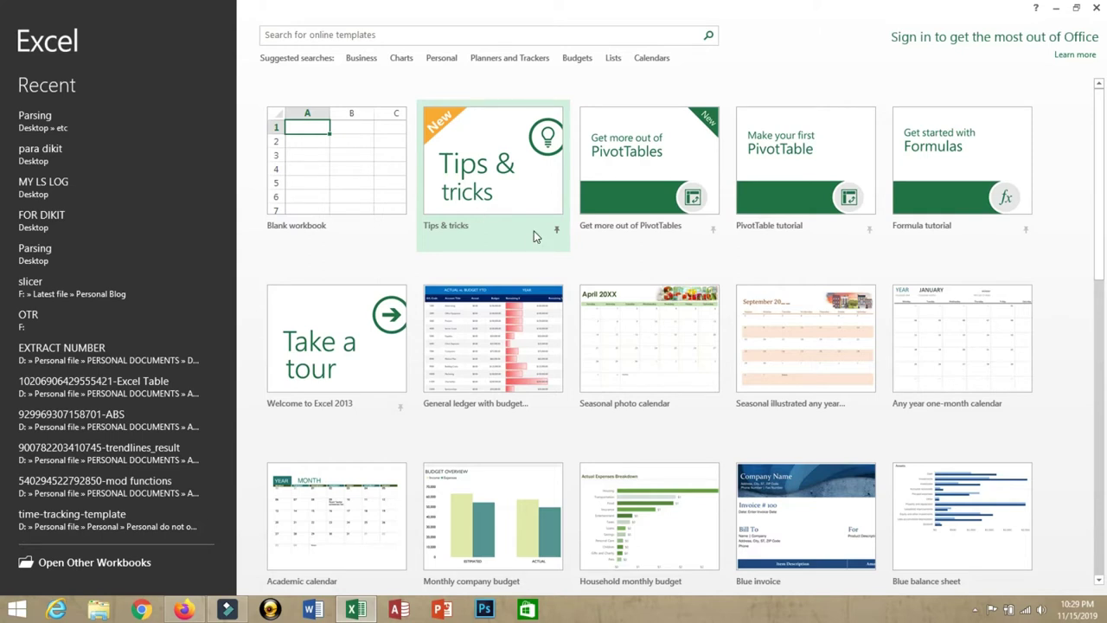
pyautogui.scroll(-1, 533, 232)
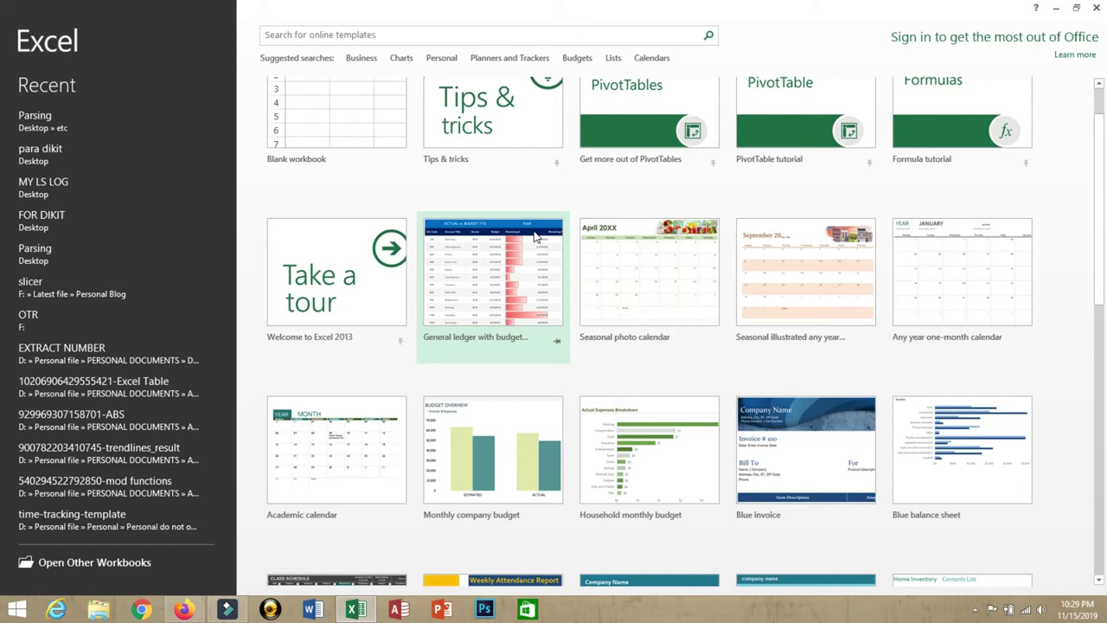
pyautogui.scroll(-3, 534, 233)
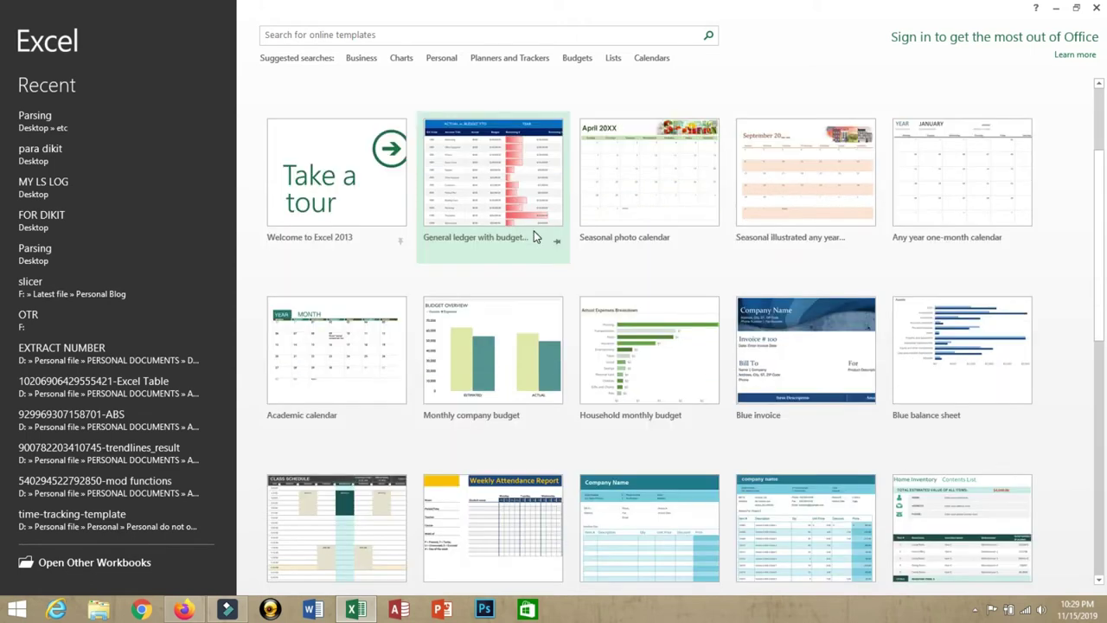
pyautogui.scroll(2, 533, 231)
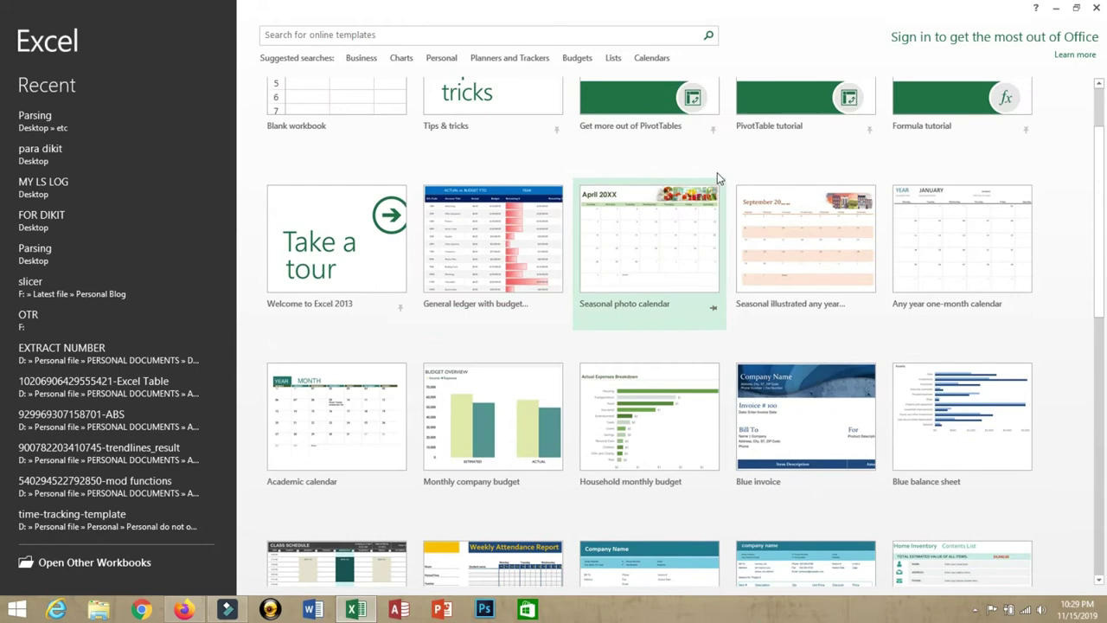
pyautogui.scroll(3, 717, 178)
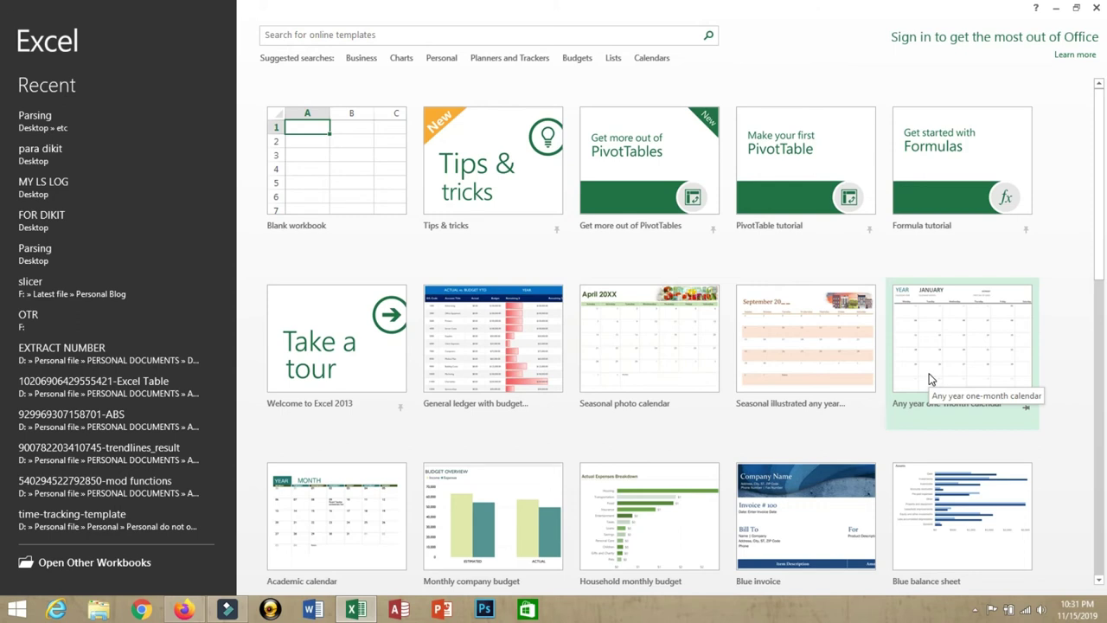
# Step: Create the blank workbook Book1 and select cells A1 through K16 on Sheet1
pyautogui.click(346, 157)
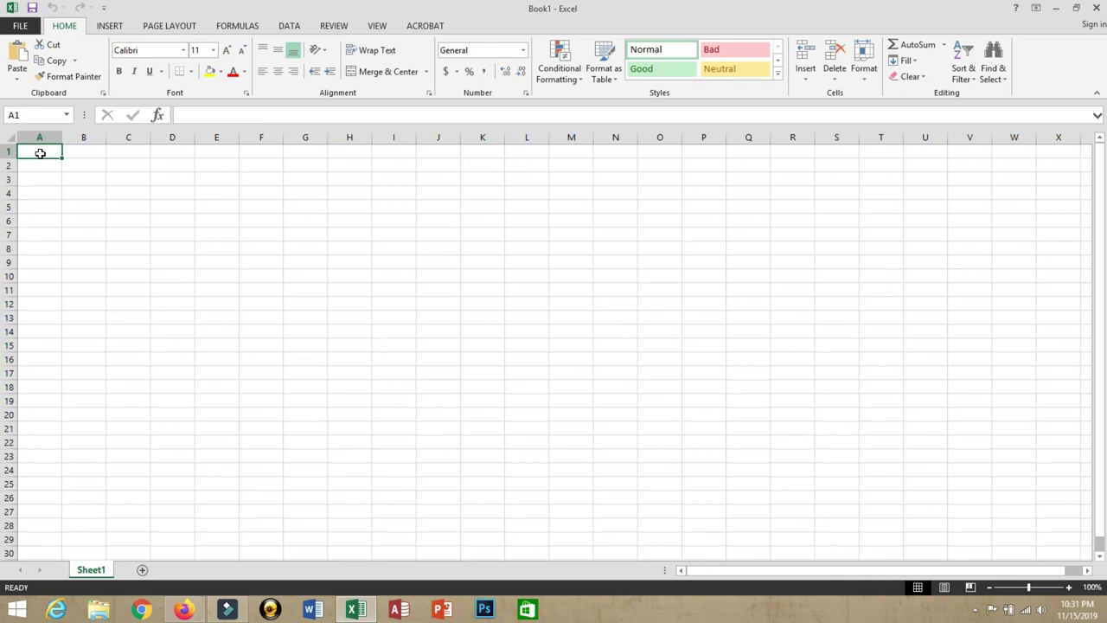
pyautogui.moveTo(39, 151)
pyautogui.mouseDown()
pyautogui.moveTo(196, 268)
pyautogui.moveTo(416, 348)
pyautogui.moveTo(481, 357)
pyautogui.mouseUp()
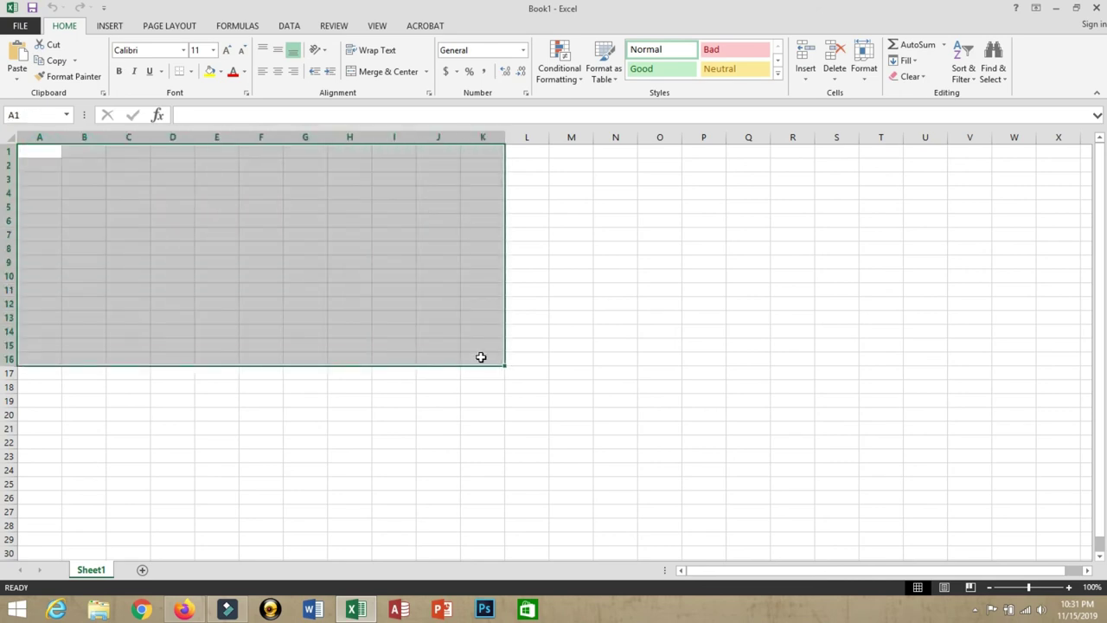